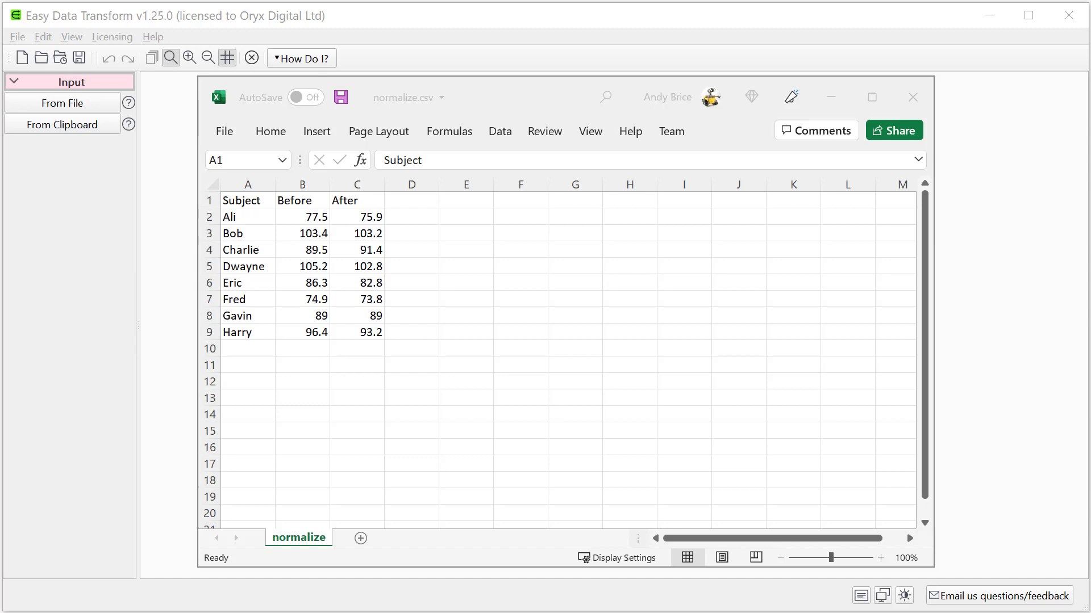
Step: Close the spreadsheet preview and add normalize.csv to the canvas as the input
click(916, 97)
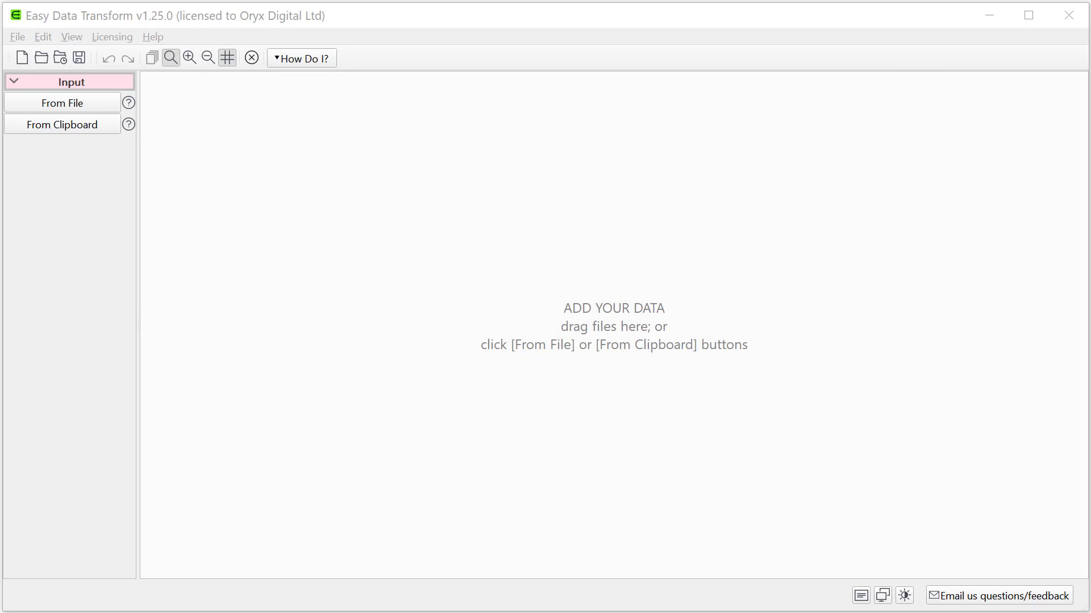
drag(1, 187, 415, 301)
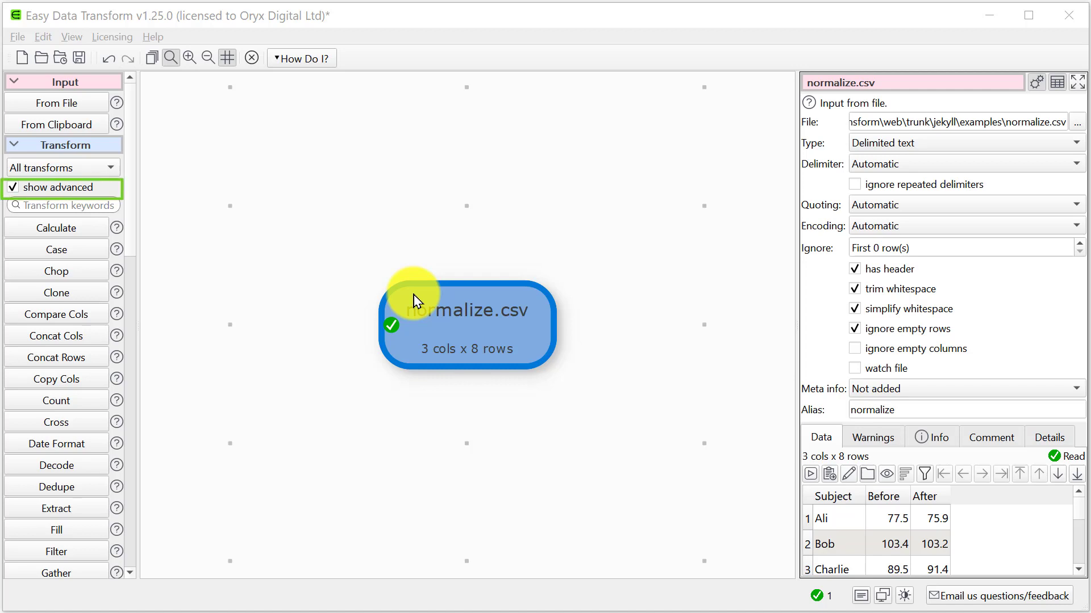
Step: Add a Scale transform to normalize.csv and apply it to the Before and After columns
click(132, 529)
click(69, 564)
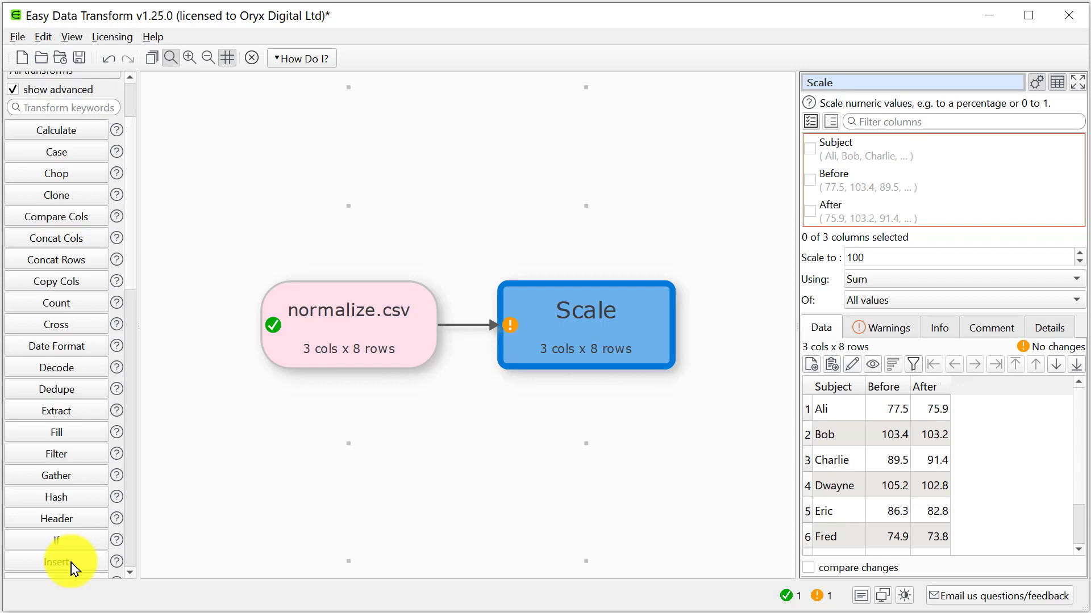
click(812, 184)
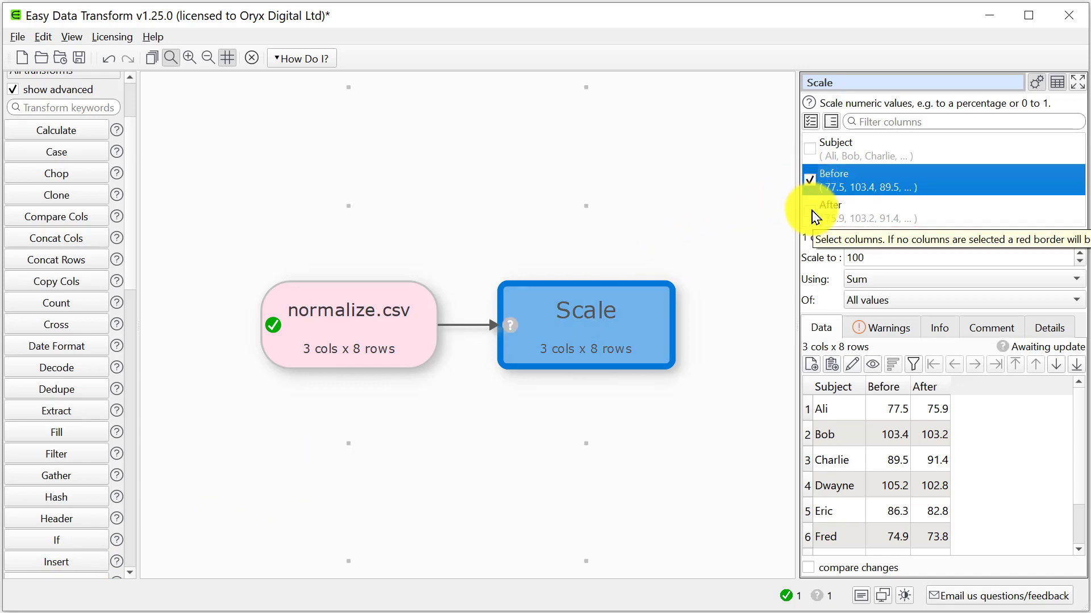
click(814, 214)
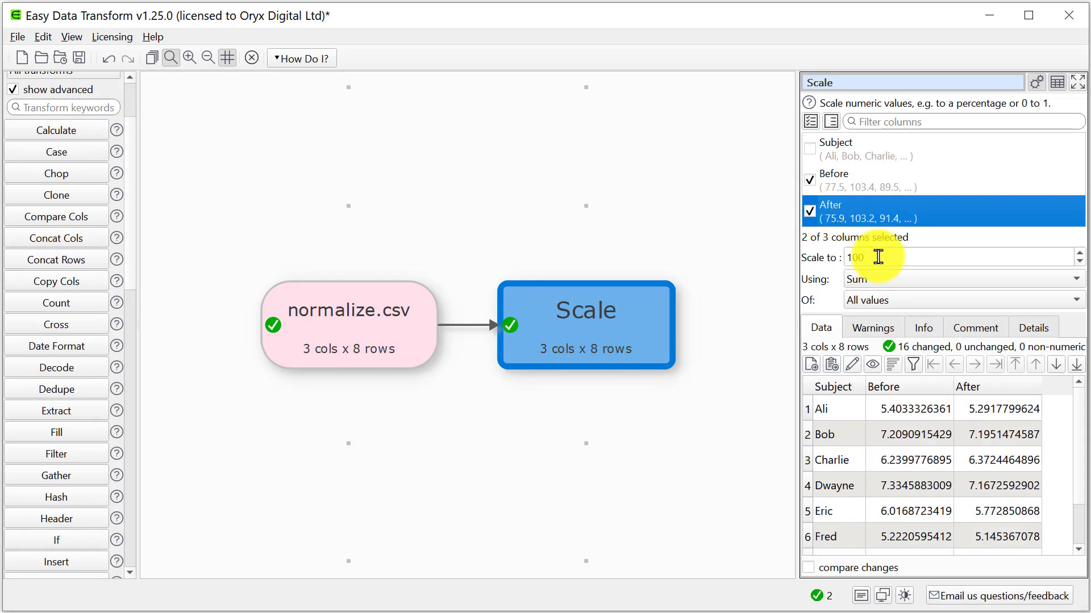
Step: Set the Scale transform to scale the columns to 1 using Maximum
drag(878, 257, 827, 254)
text(1)
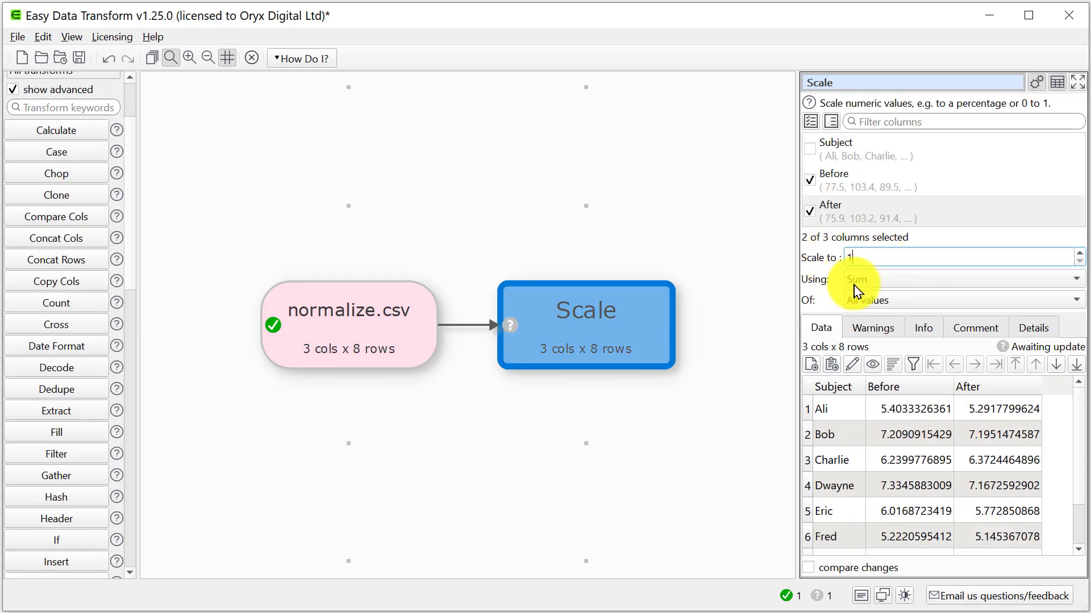
click(861, 279)
click(872, 297)
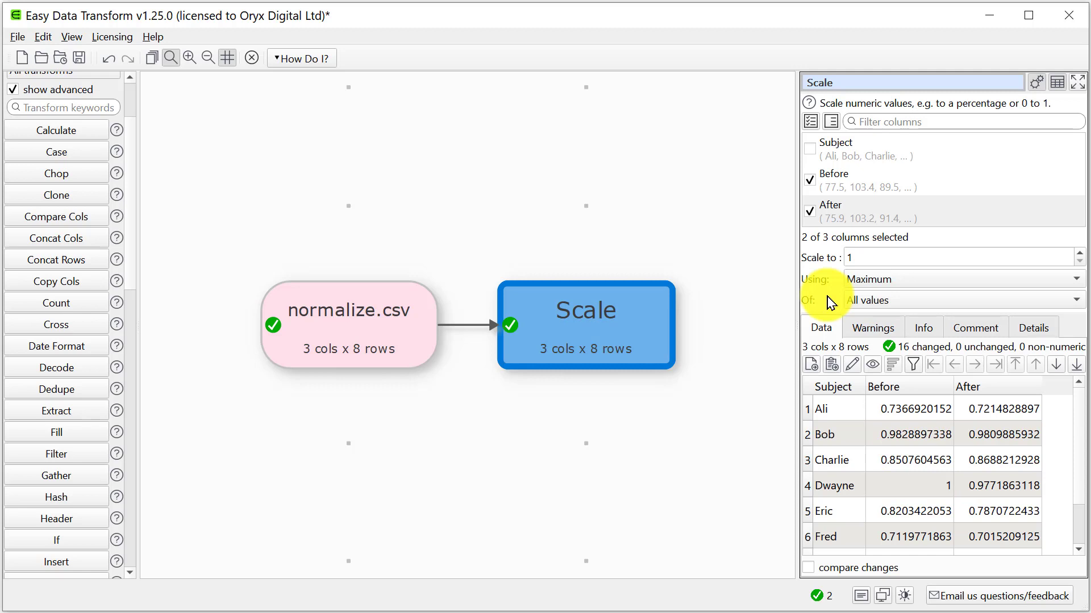
Step: Try scaling by the maximum of each column, and by the maximum of each row
click(869, 301)
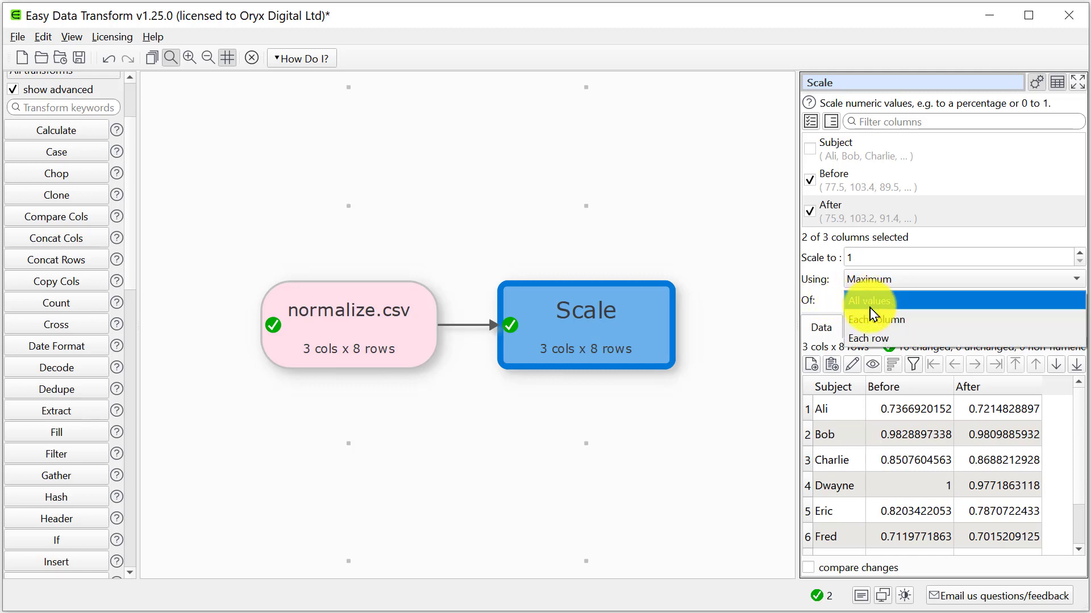
click(873, 320)
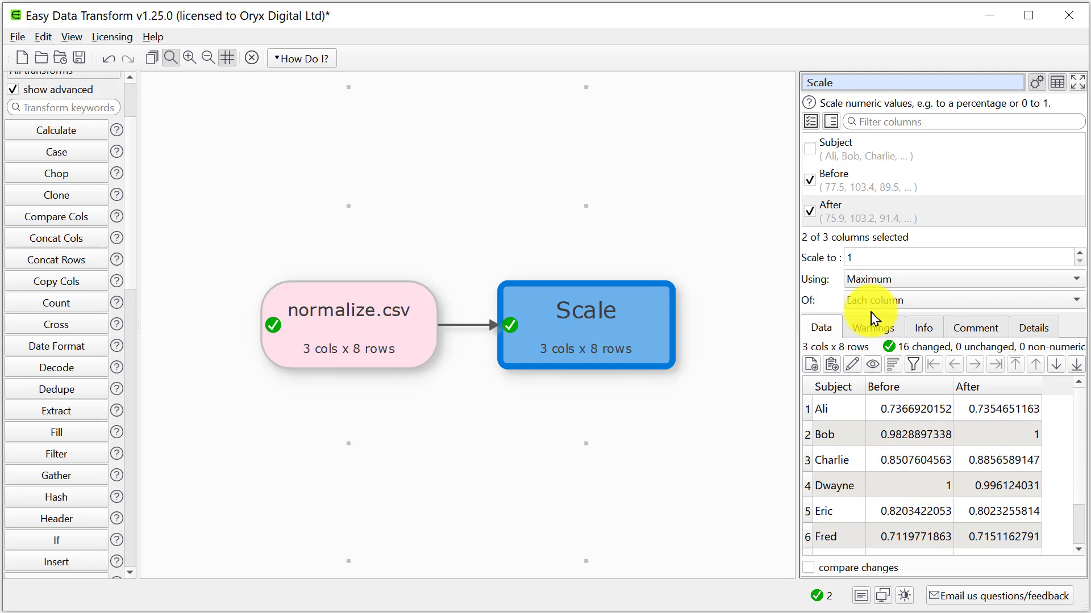
click(887, 316)
click(888, 319)
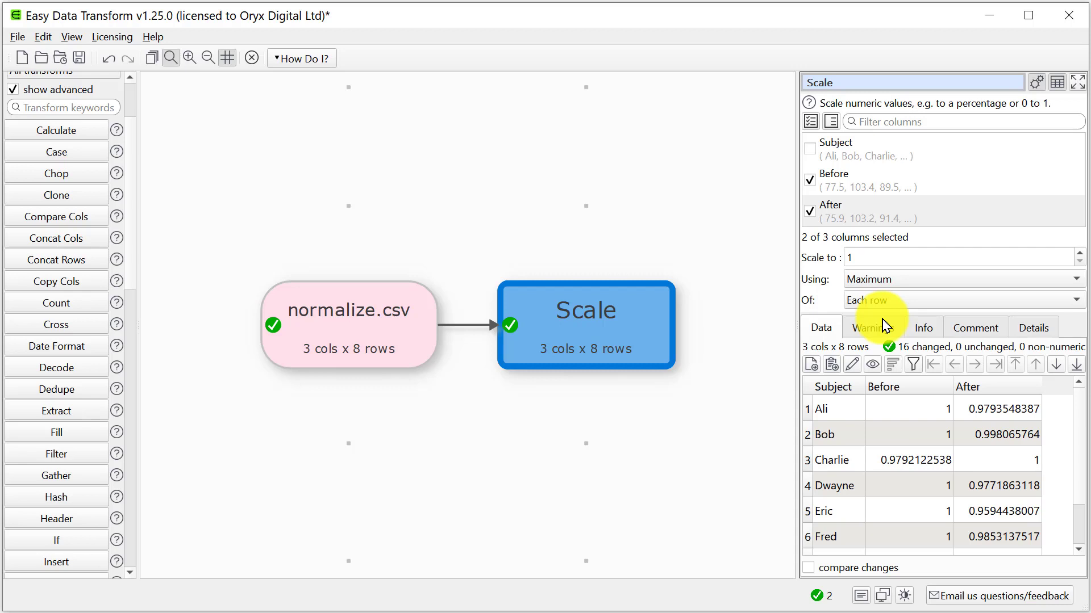
Step: Set the Scale transform to scale to 100 using the Sum of each column
double_click(886, 256)
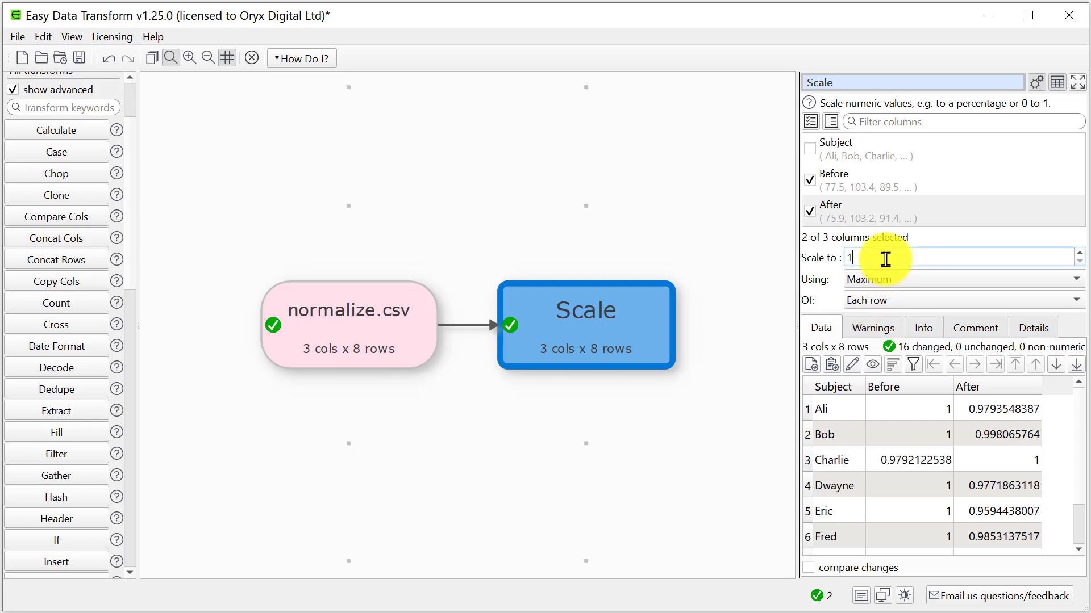
text(100)
click(890, 279)
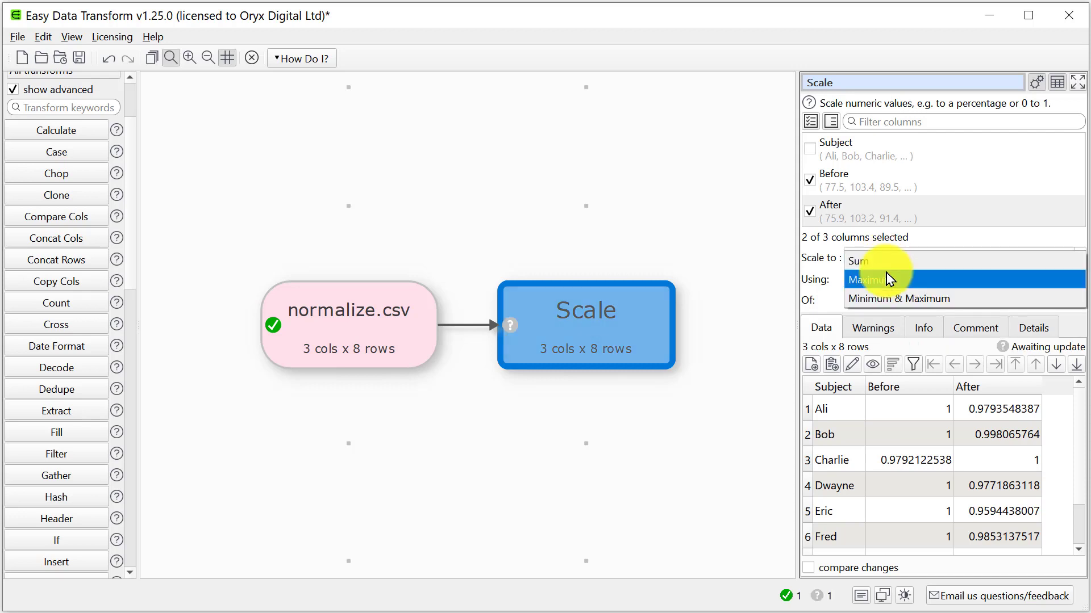
click(889, 263)
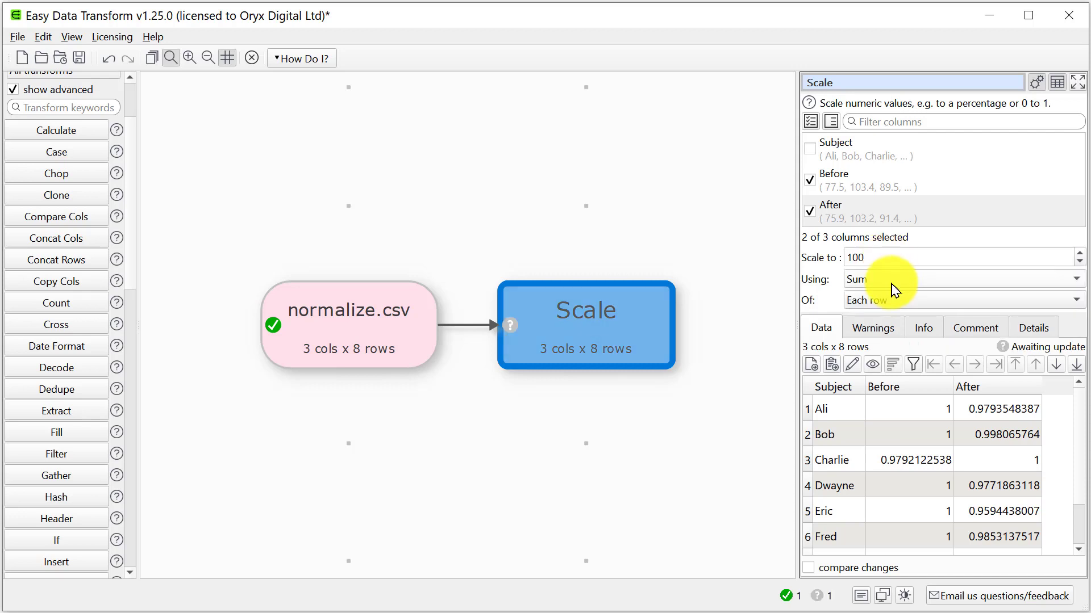
click(895, 301)
click(895, 284)
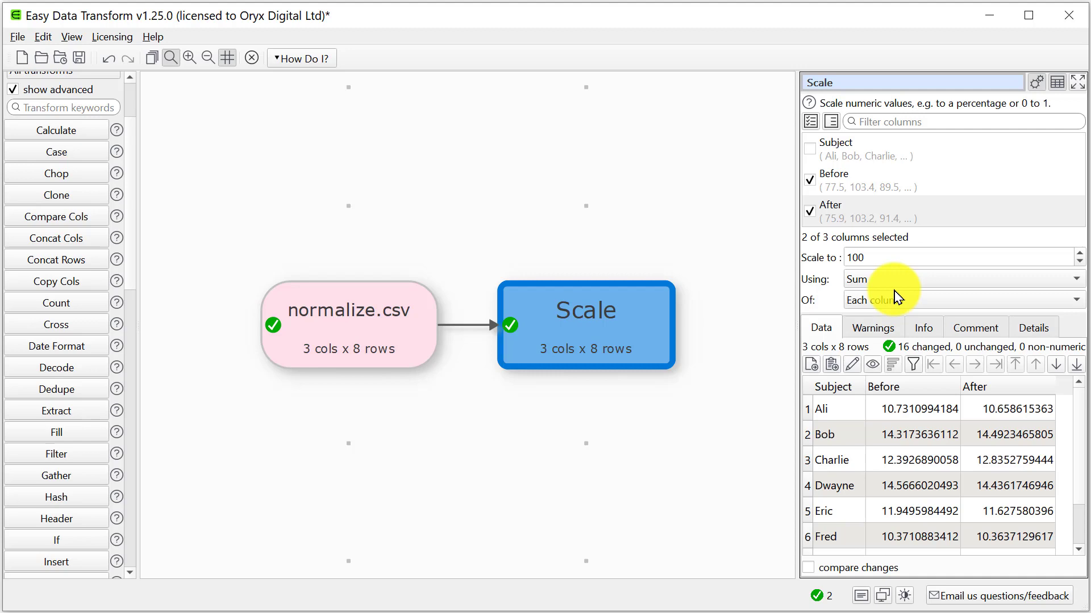
Step: Switch the scaling to Minimum & Maximum from 0 to 1 and review the remaining rows
click(901, 280)
click(901, 315)
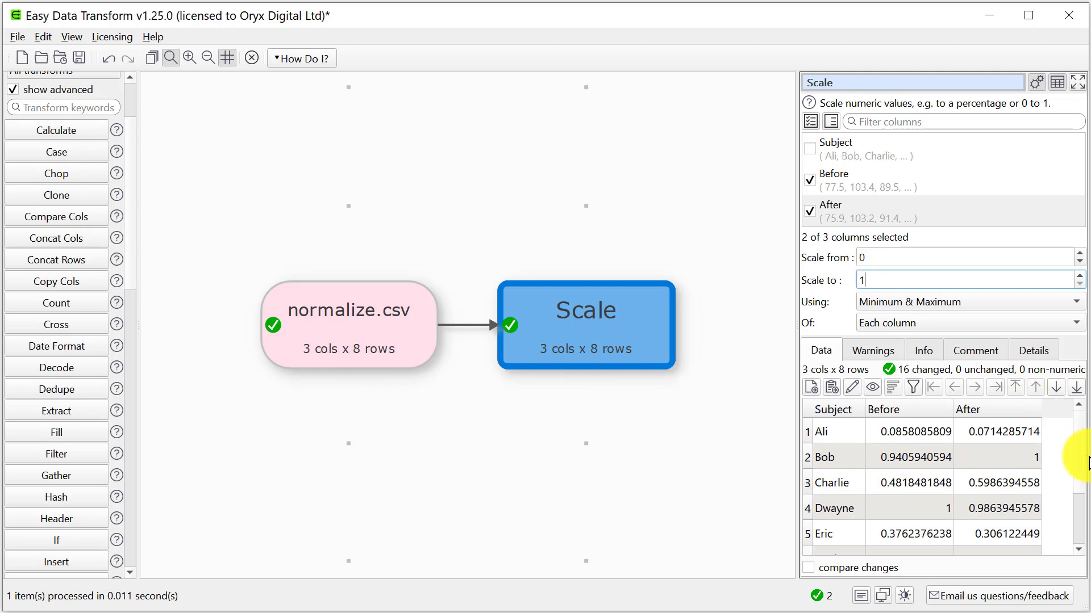
drag(1077, 450, 1074, 530)
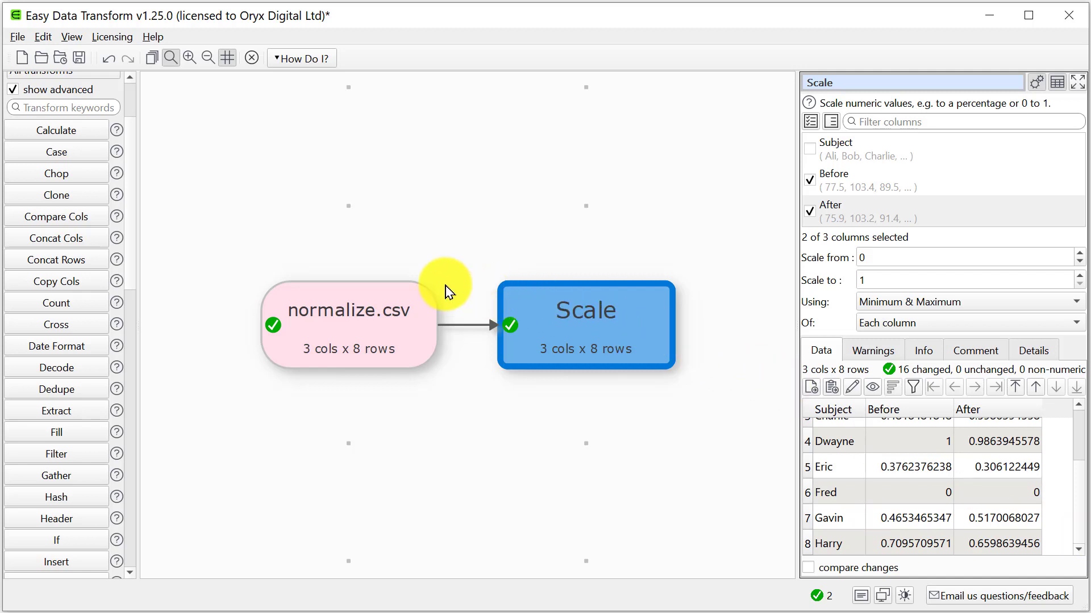
Step: Insert a Copy Cols transform between normalize.csv and Scale that copies the Before and After columns once
drag(444, 284, 468, 381)
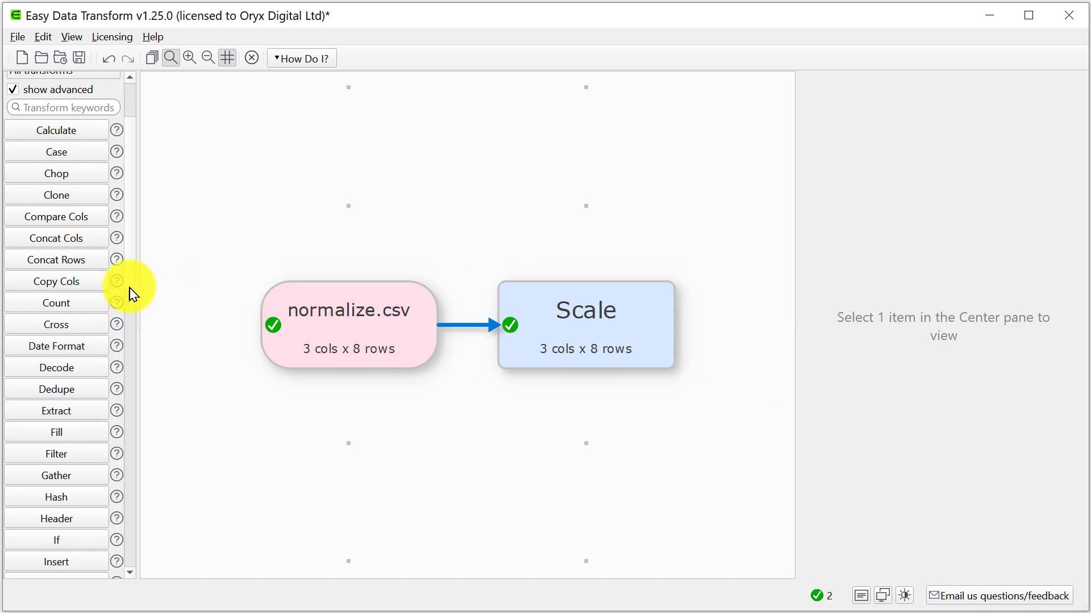
click(84, 288)
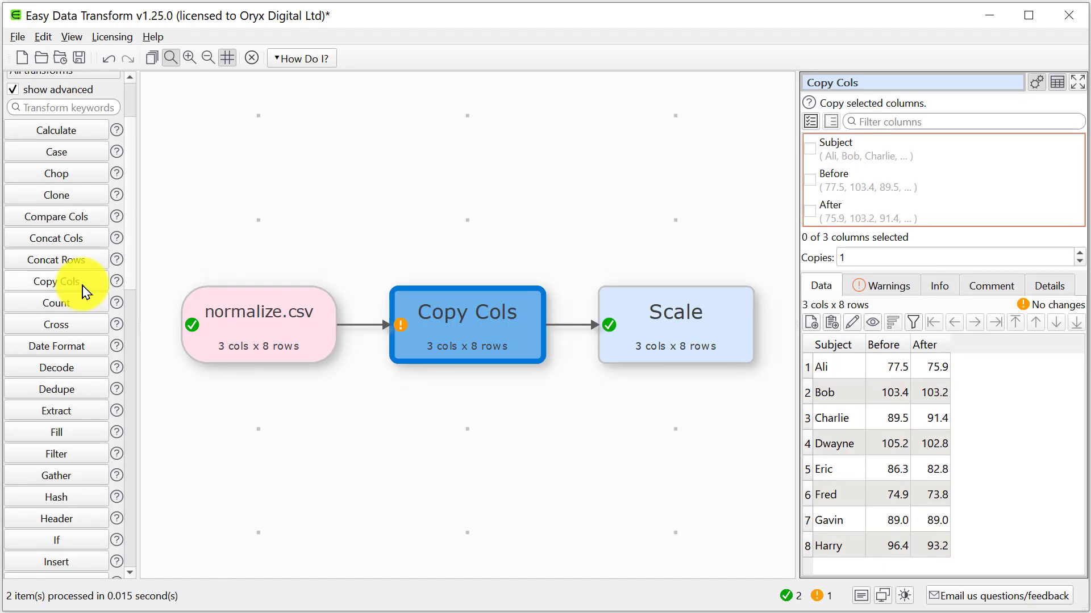
click(815, 186)
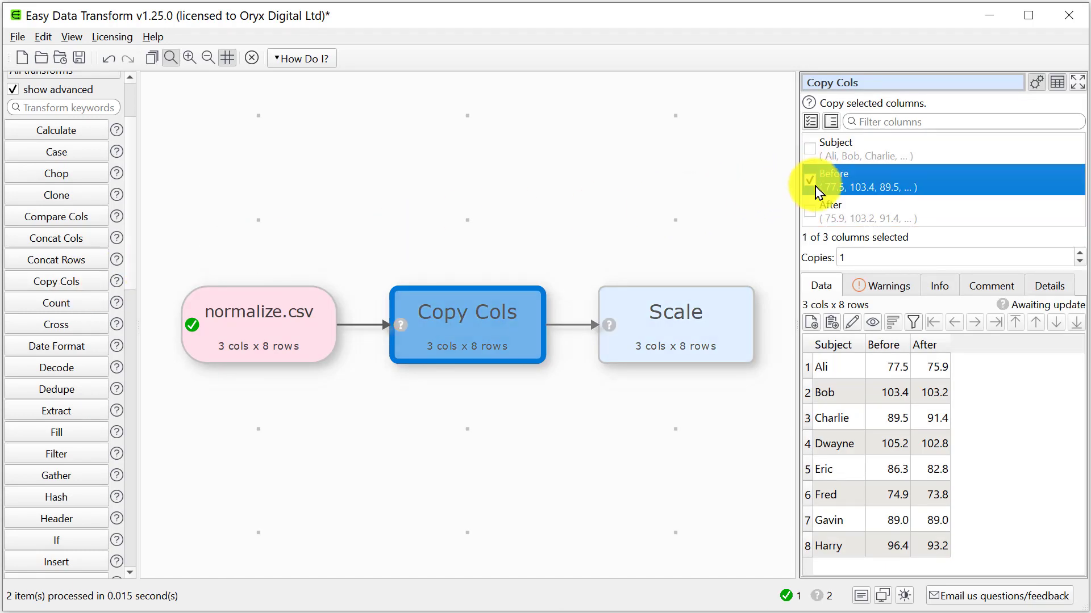
click(815, 216)
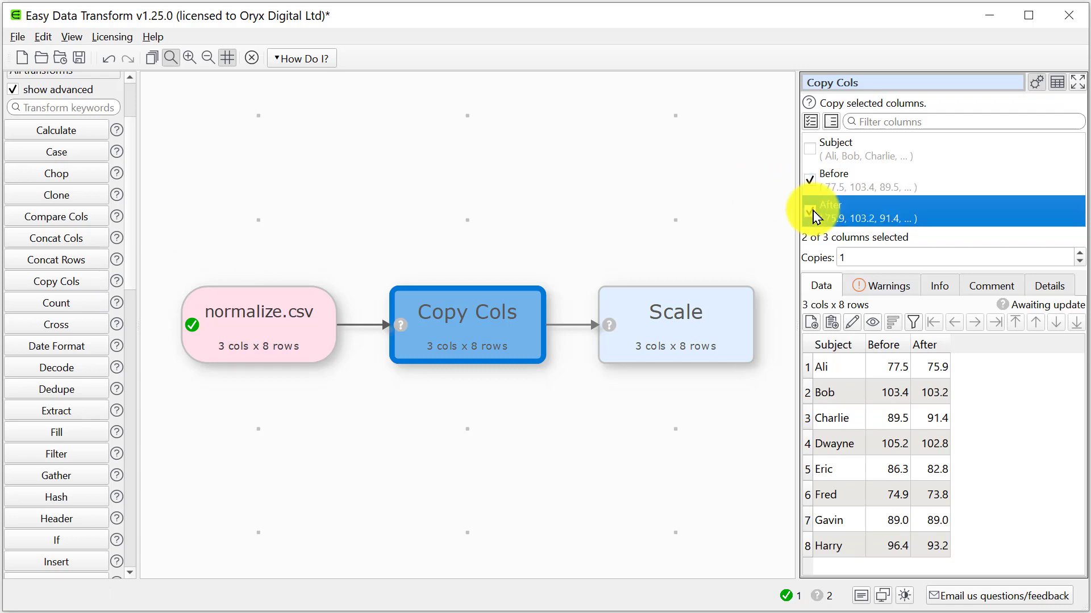
Step: Add a Num Format transform after Scale and format the scaled Before and After columns with precision 2
click(683, 350)
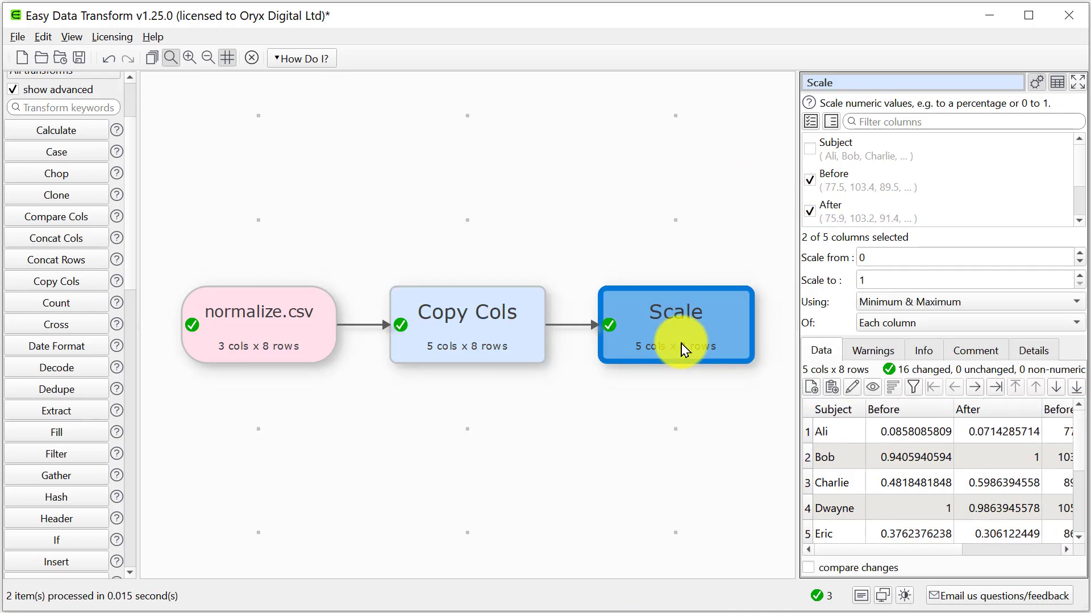
click(989, 553)
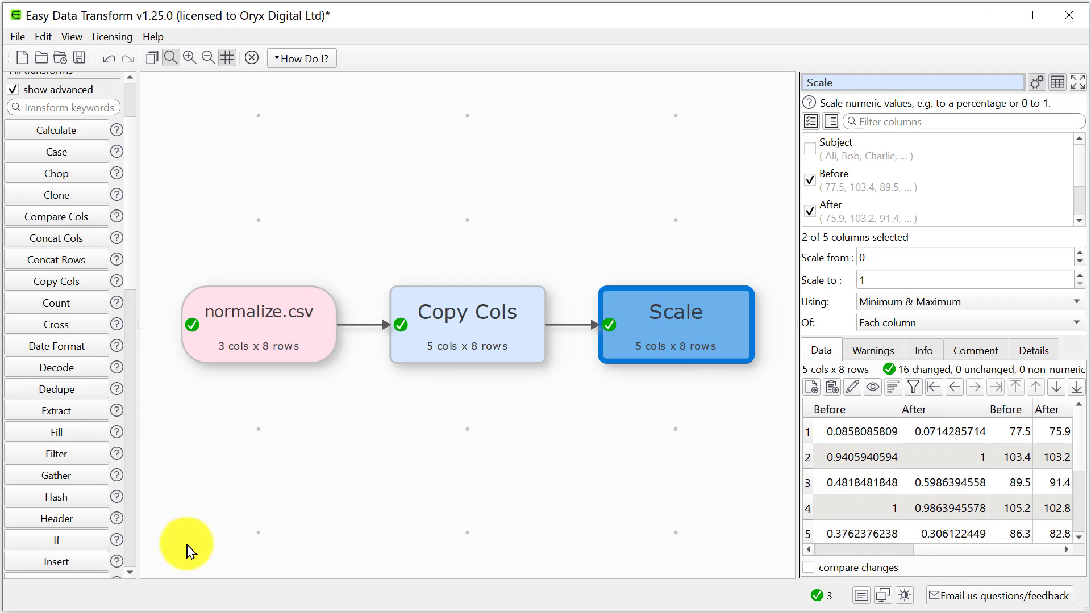
click(133, 540)
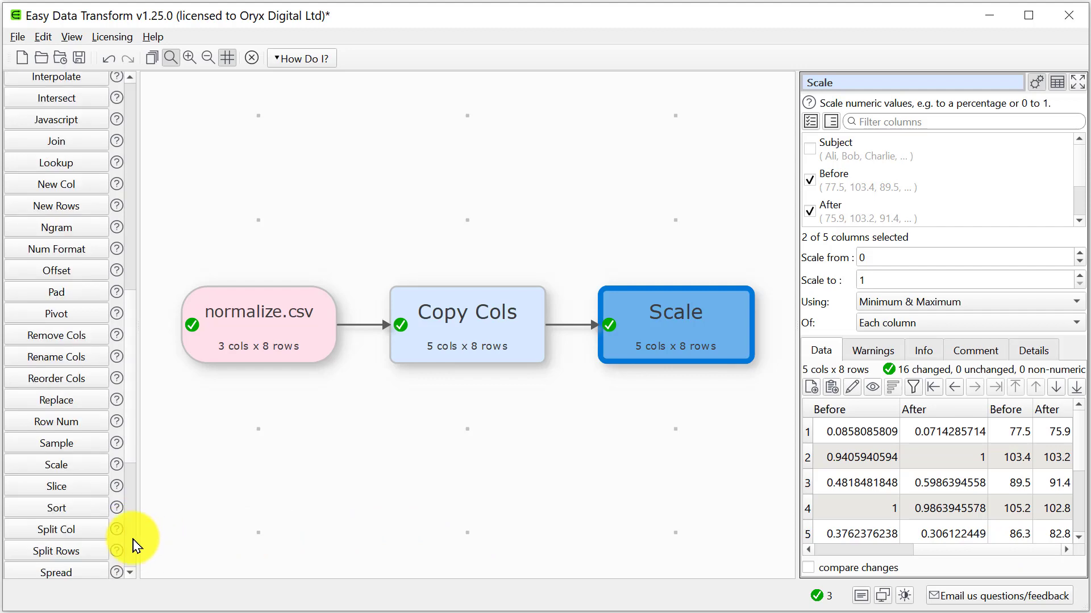
click(73, 250)
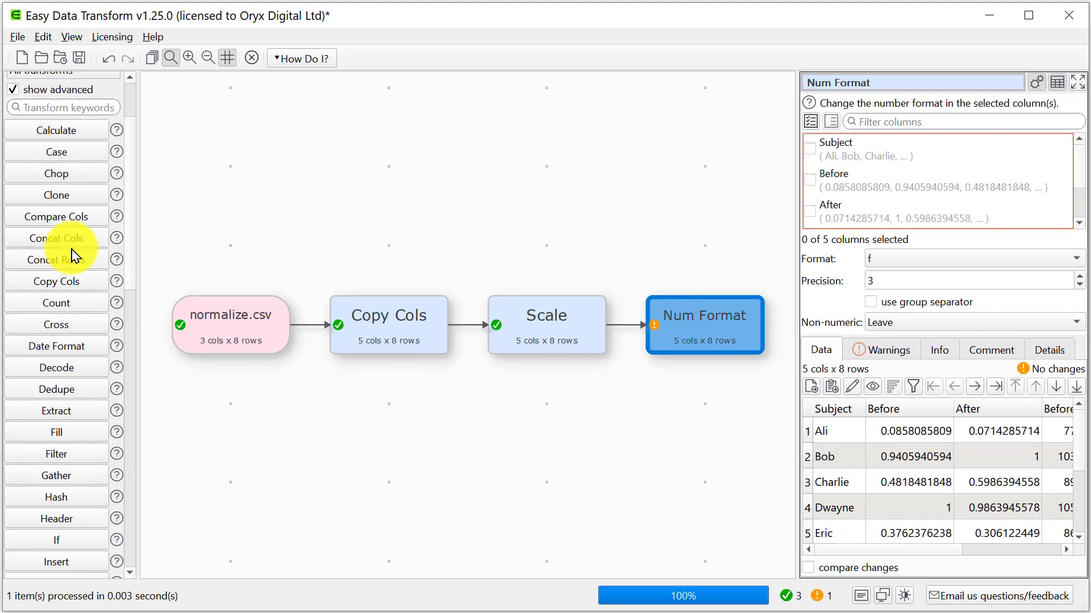
click(817, 187)
click(815, 212)
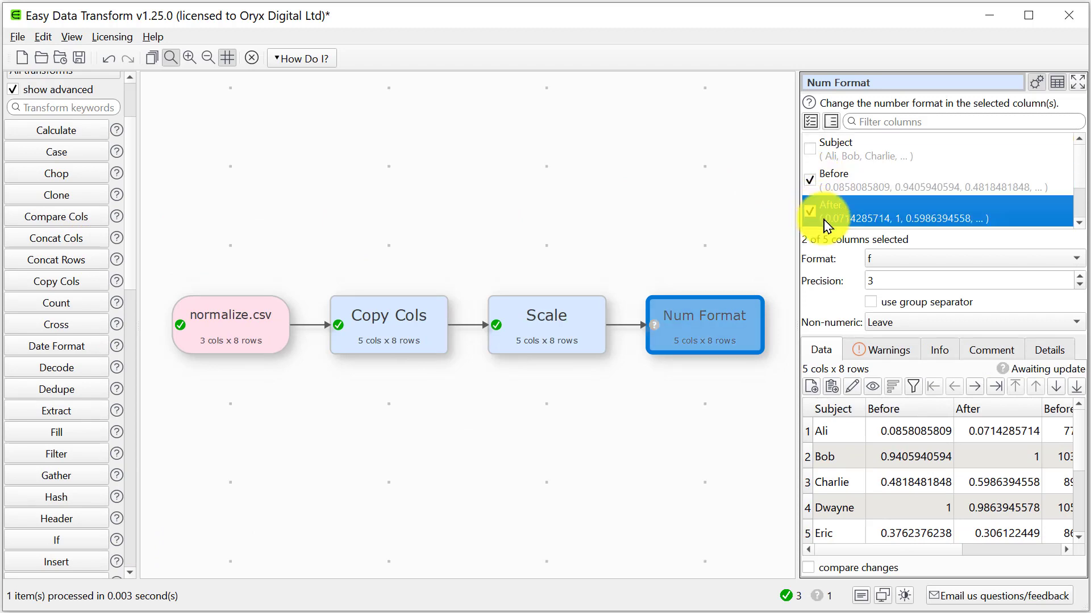
click(872, 279)
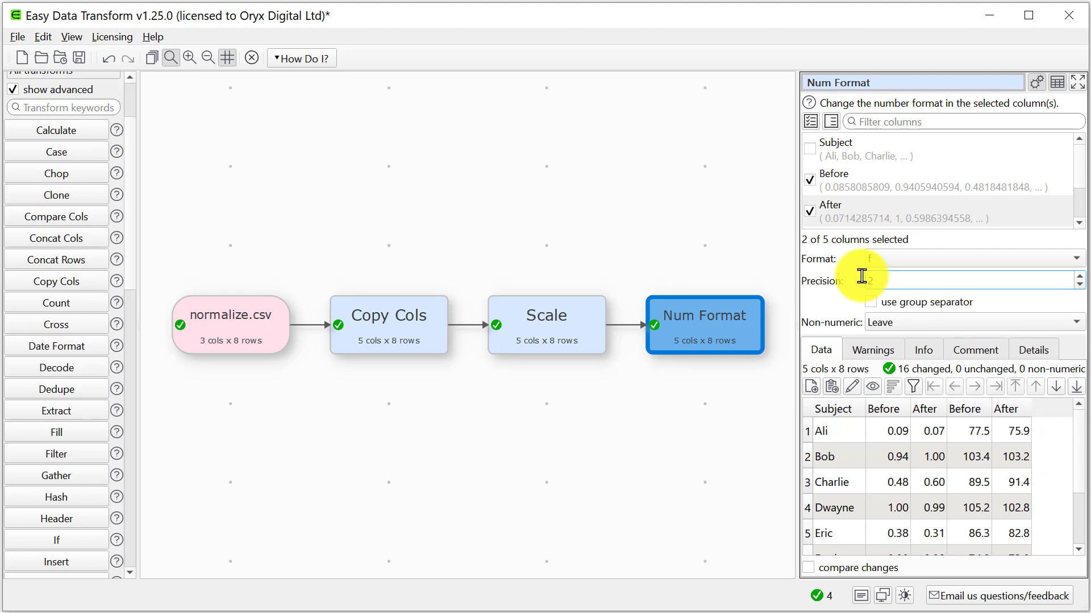
Step: Add a Rename Cols transform and rename the first Before and After columns as "Scaled before" and "Scaled after"
click(133, 550)
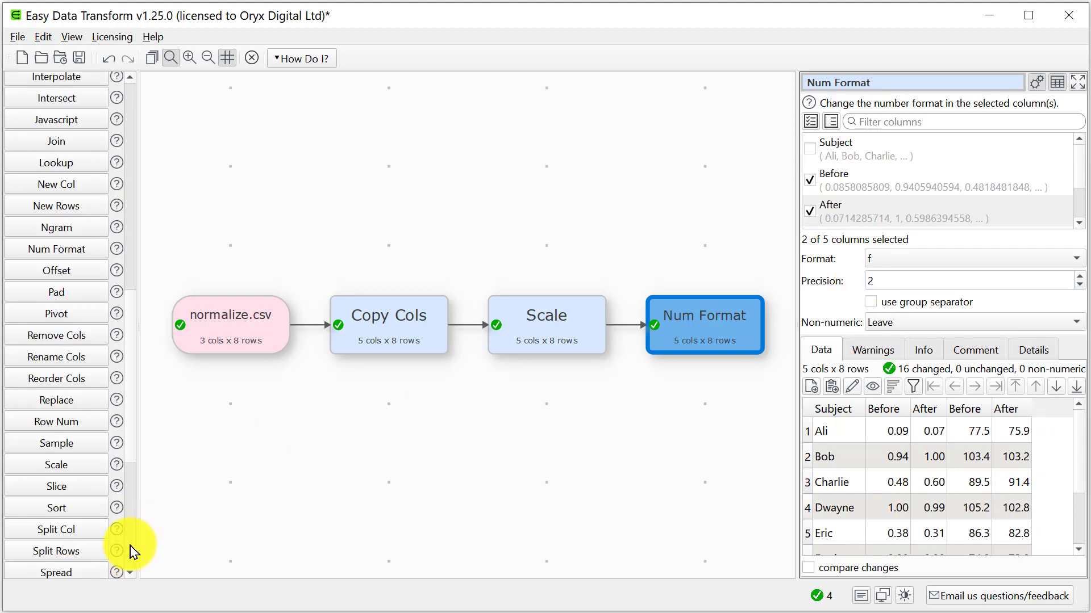
click(40, 361)
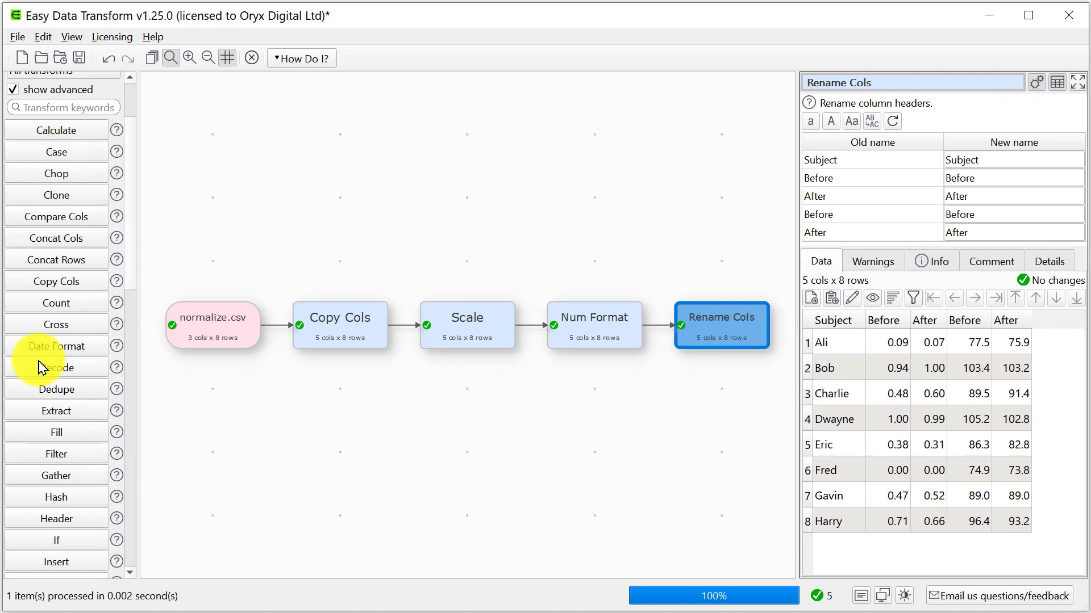
double_click(959, 176)
text(Scaled before)
key(Return)
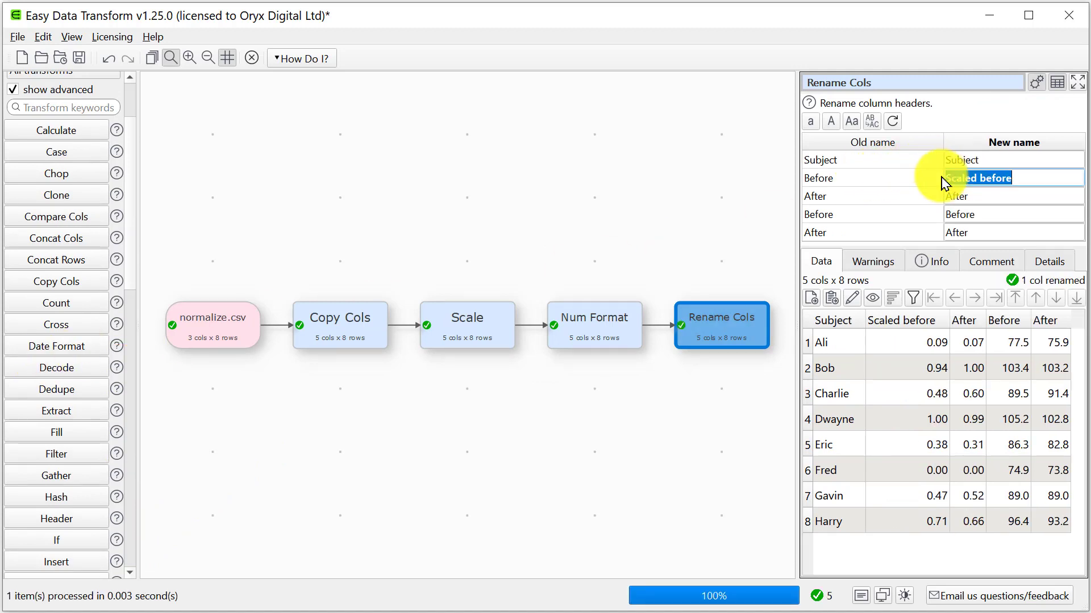
double_click(973, 198)
text(Scaled after)
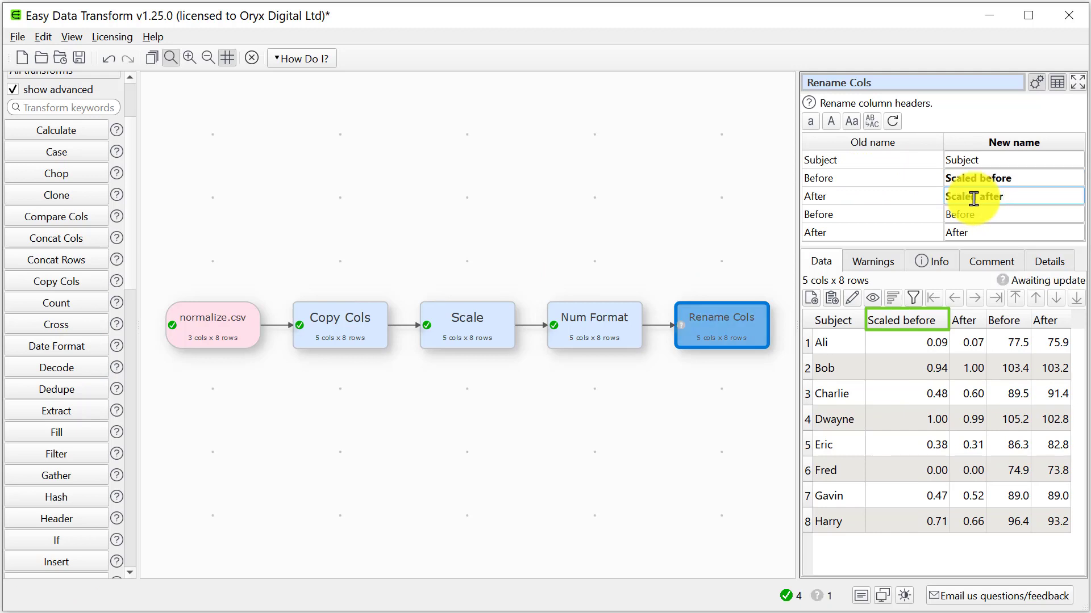
key(Return)
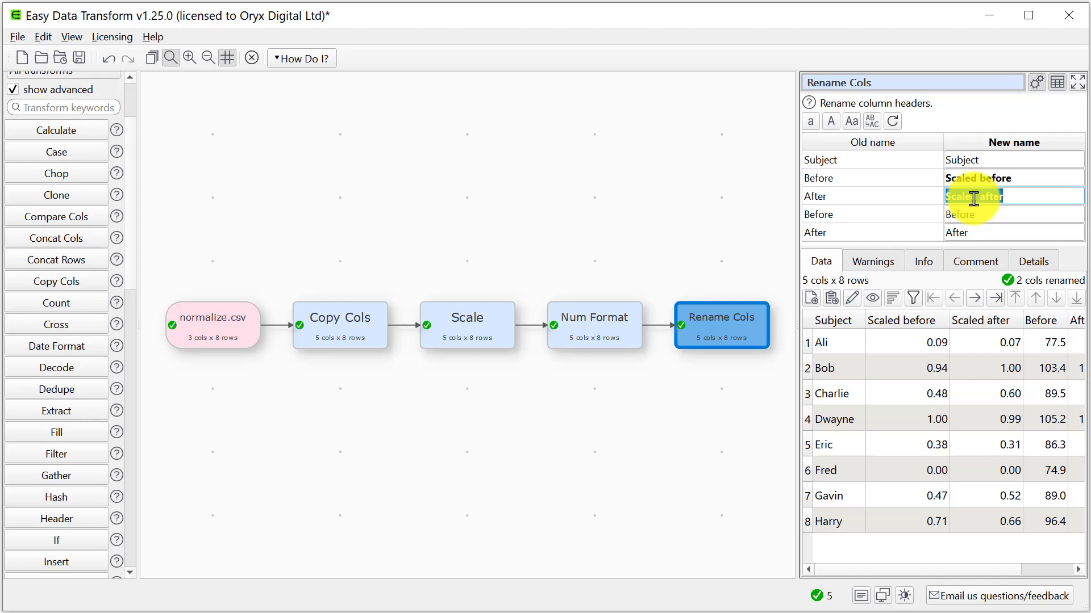
Step: Output the renamed data to an Excel XLSX file named output.xlsx on the Desktop
scroll(127, 555, down, 10)
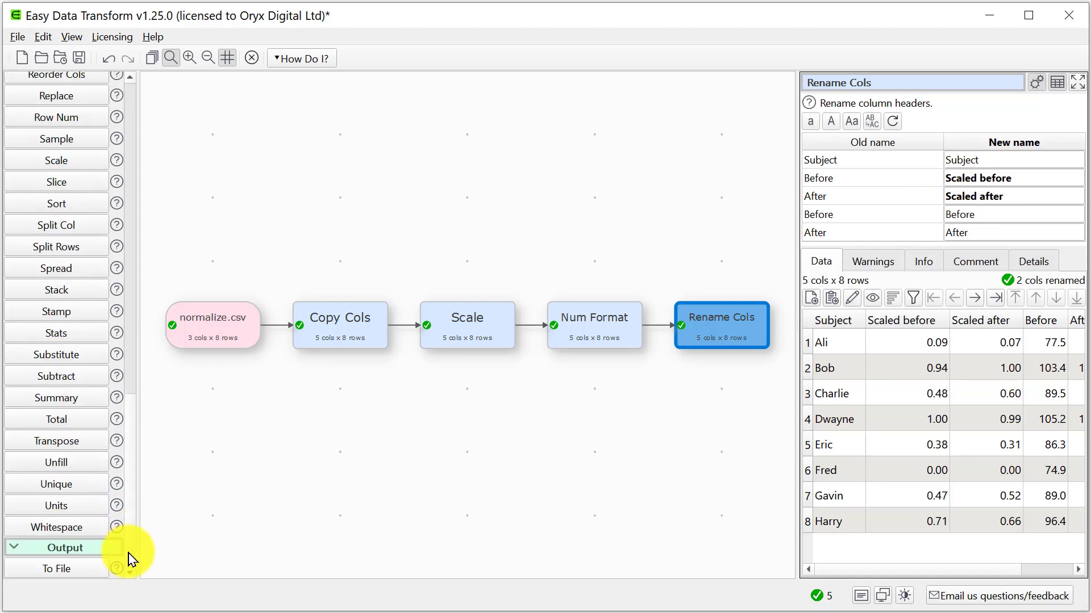
click(85, 570)
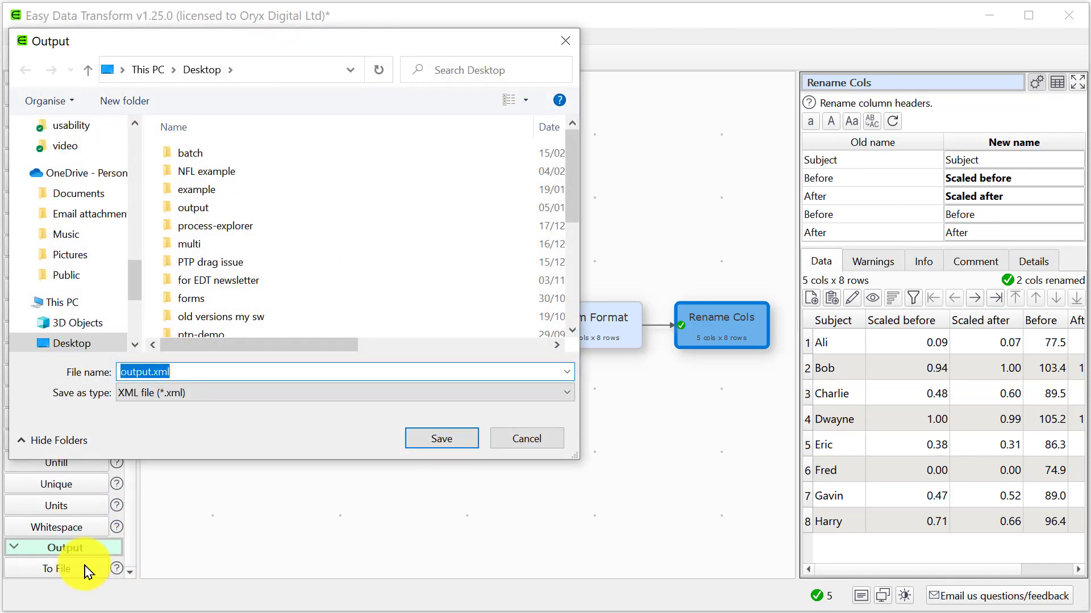
click(245, 393)
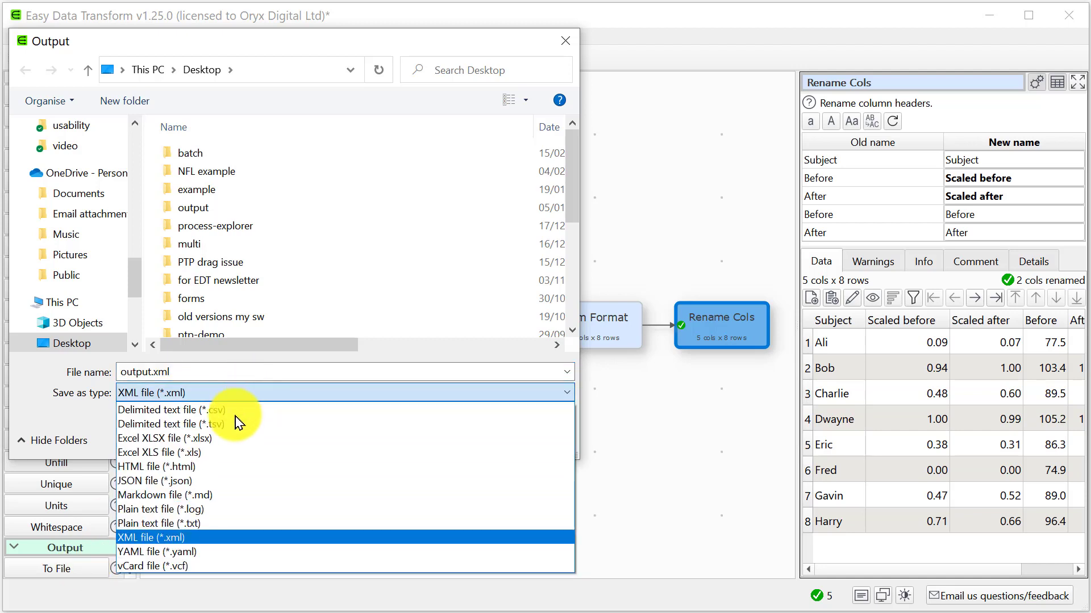
click(223, 438)
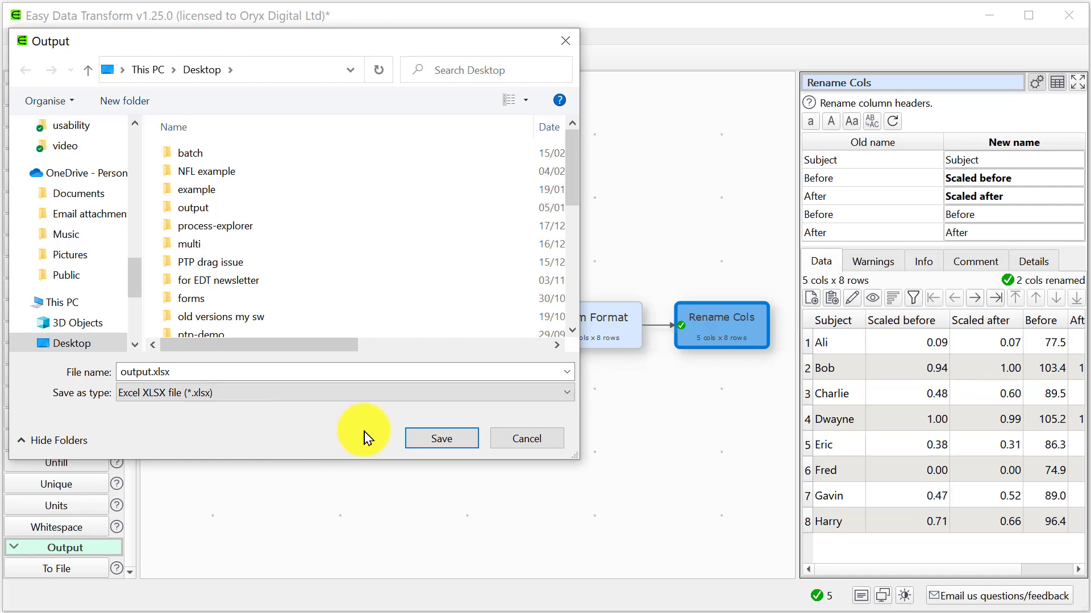
click(434, 438)
click(522, 323)
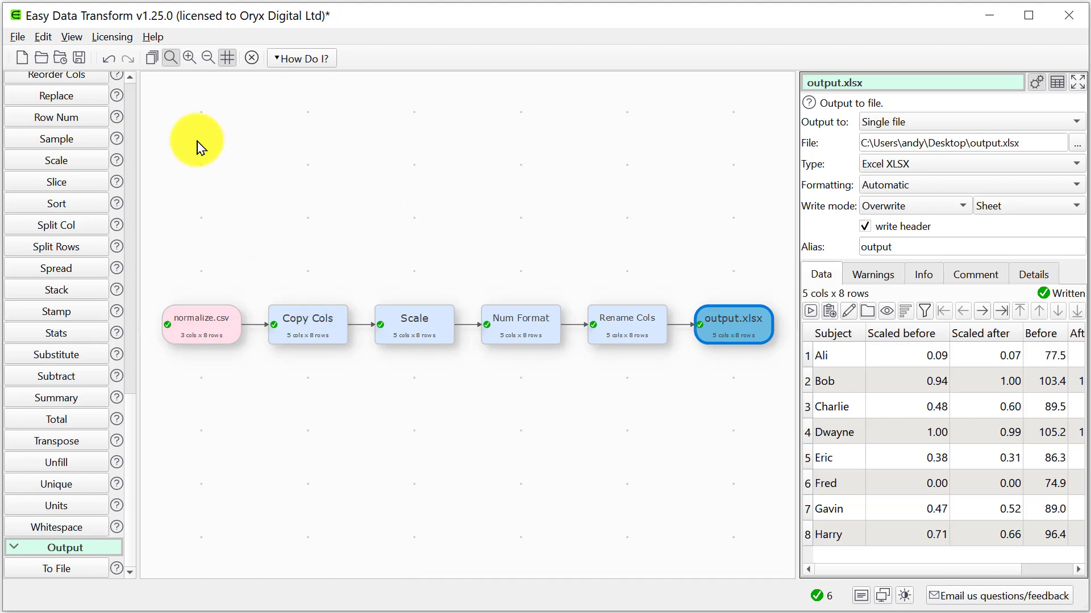
Step: Save the transform project on the Desktop as MyTransform.transform
click(79, 59)
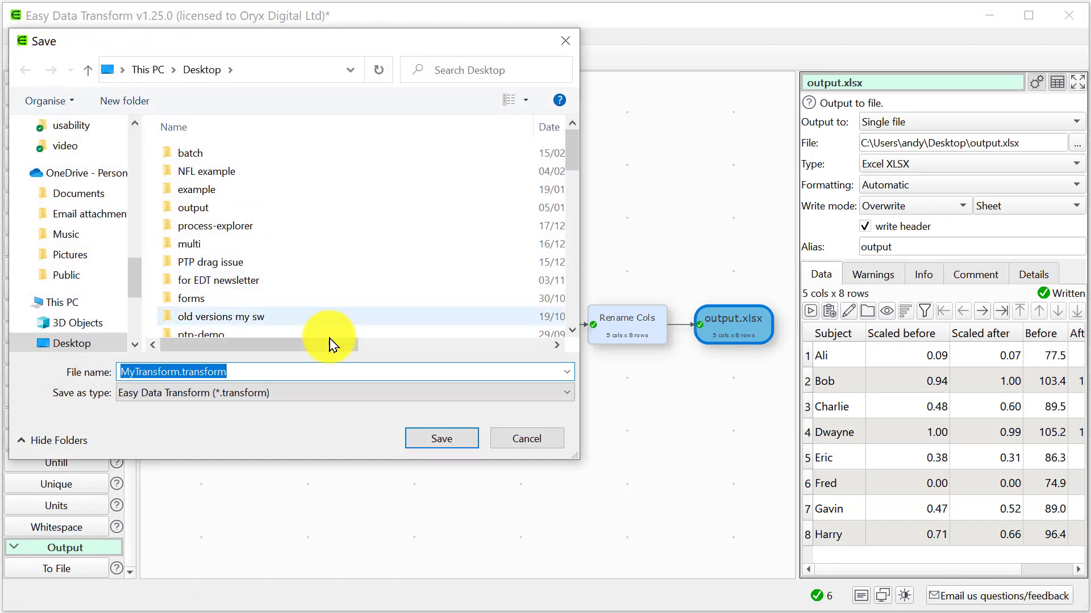
click(436, 440)
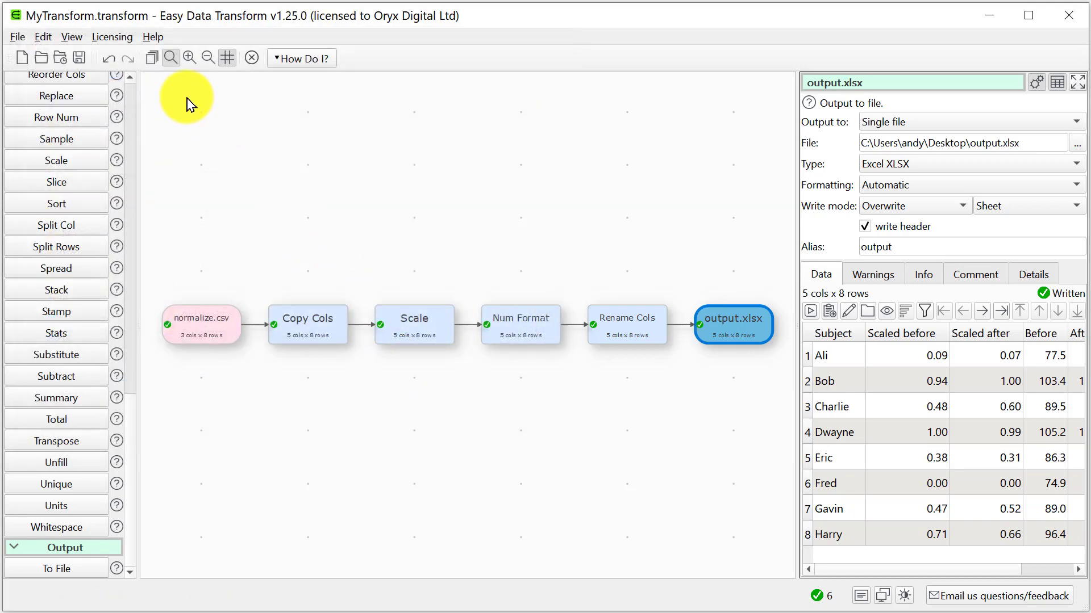